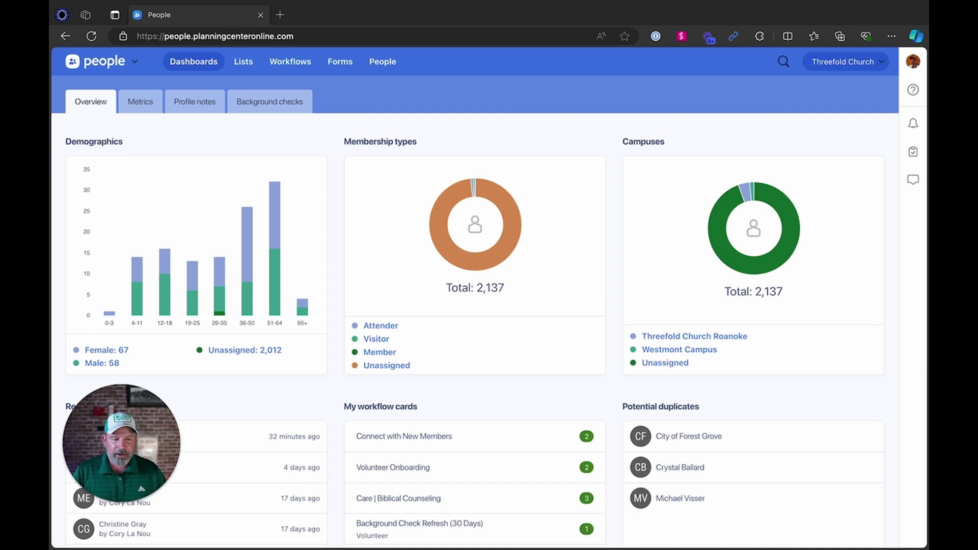
Open What's new from the help and support options in People and review the Planning Center changelog for August 2024.
click(912, 92)
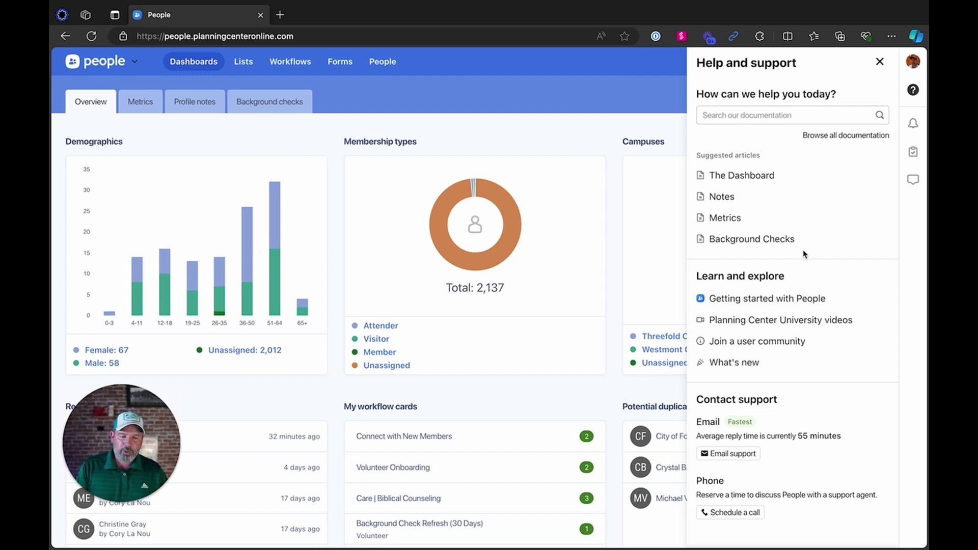
scroll(804, 254, down, 1)
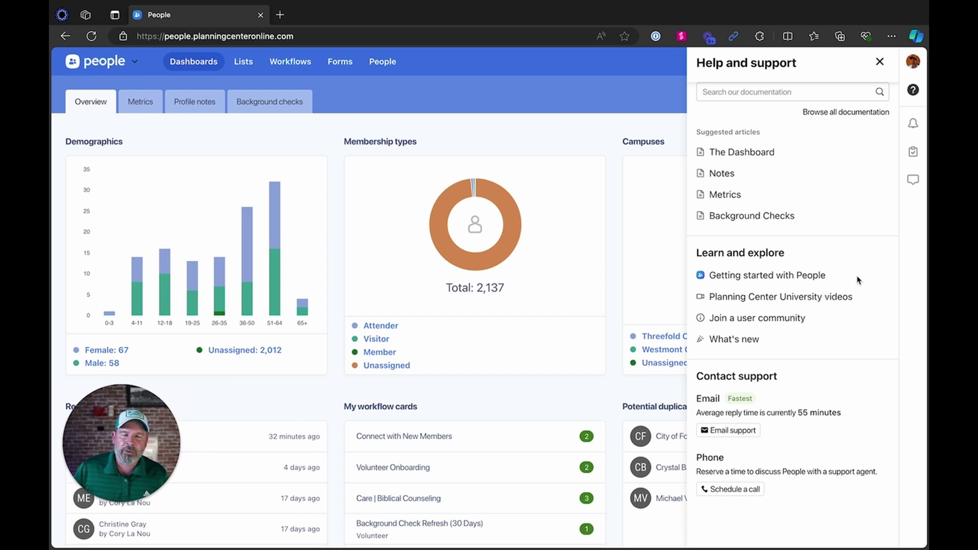
click(749, 342)
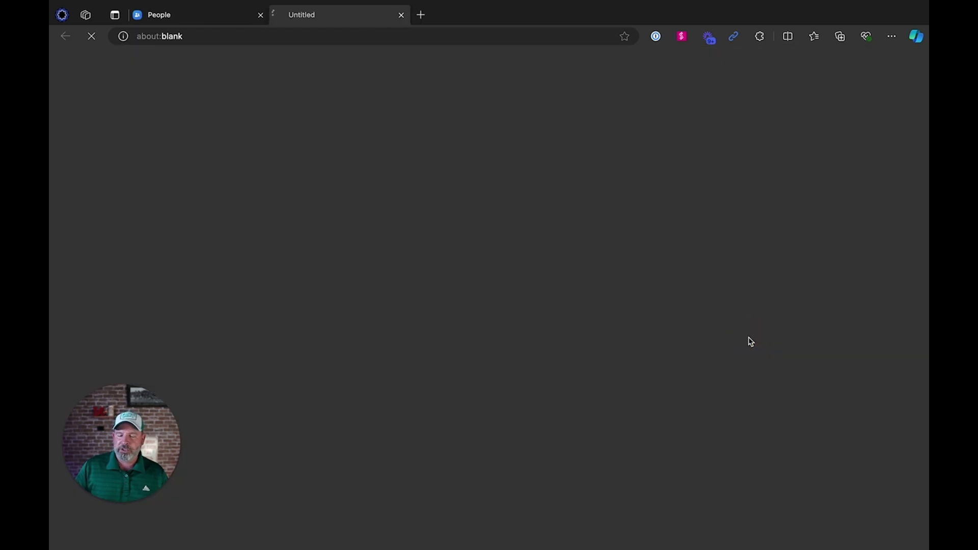
scroll(643, 370, down, 2)
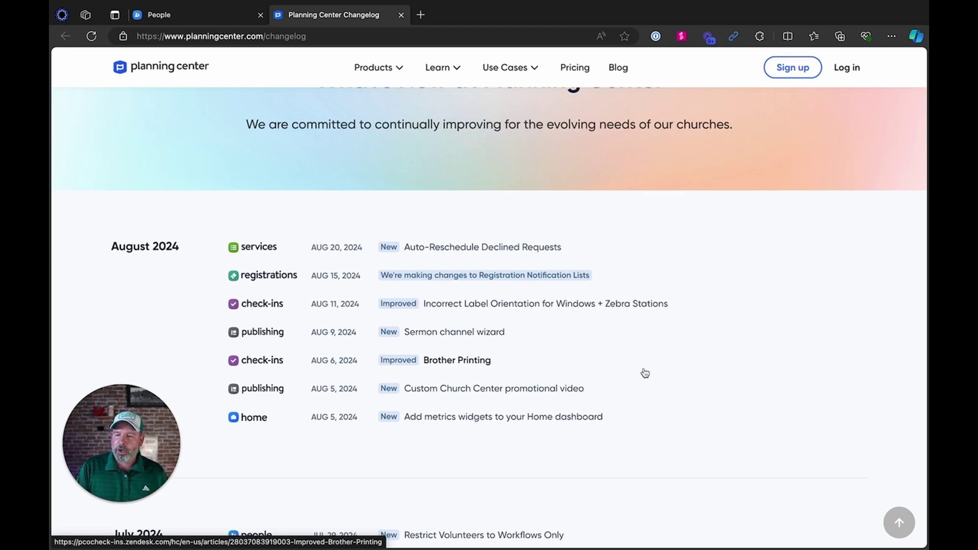
click(235, 17)
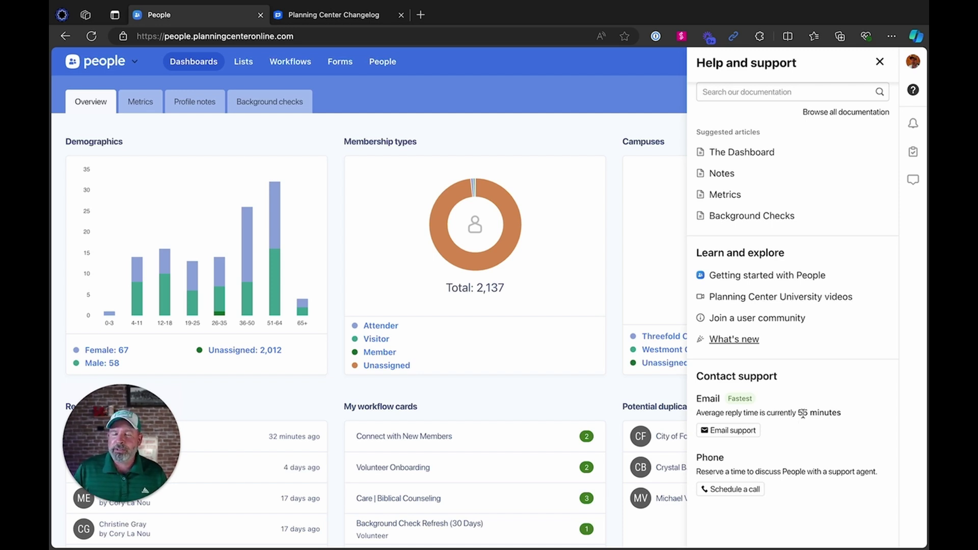
click(733, 431)
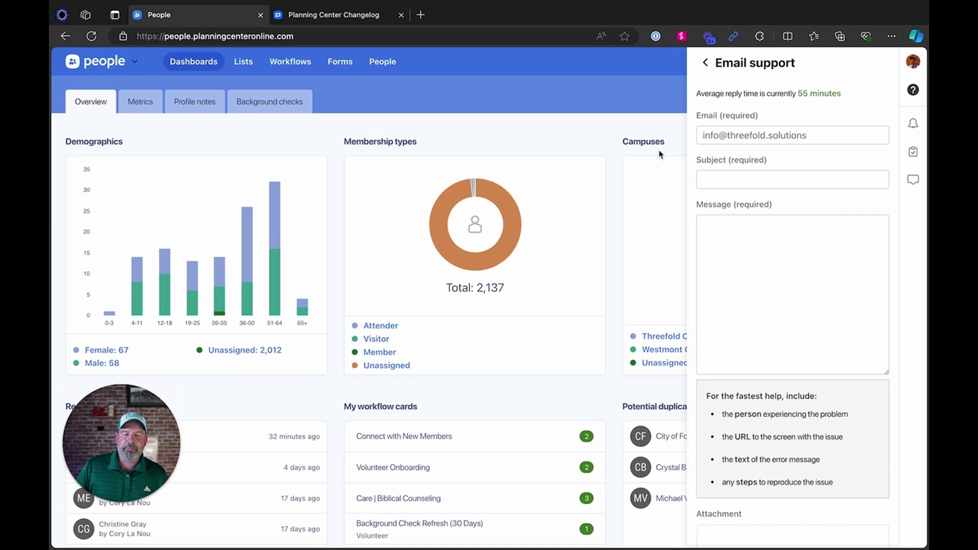
click(325, 35)
key(ctrl+c)
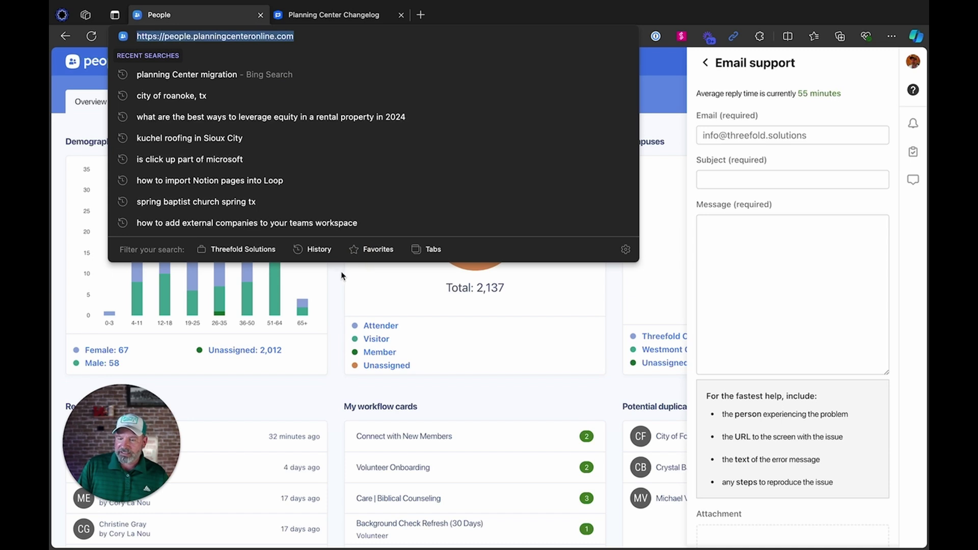
click(660, 58)
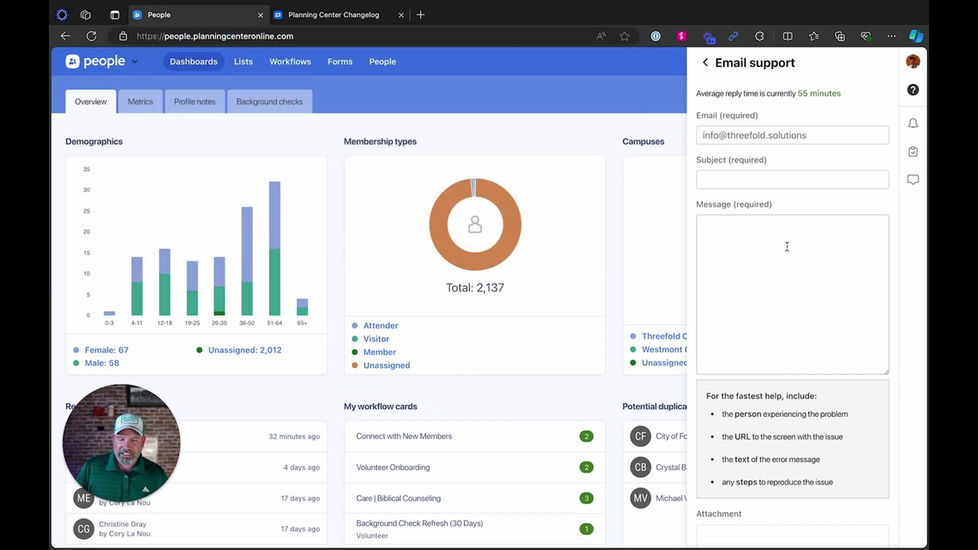
click(764, 252)
key(ctrl+v)
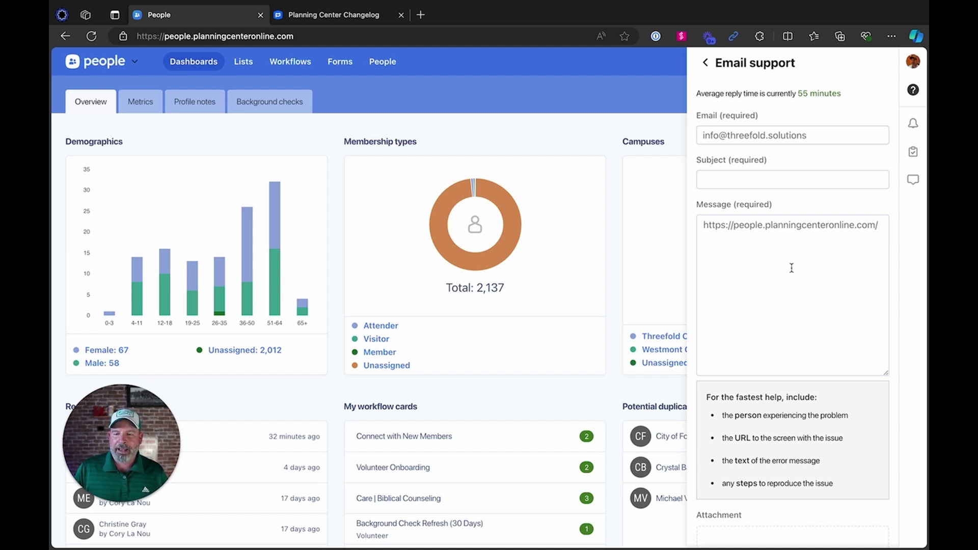
key(ctrl+a)
click(767, 263)
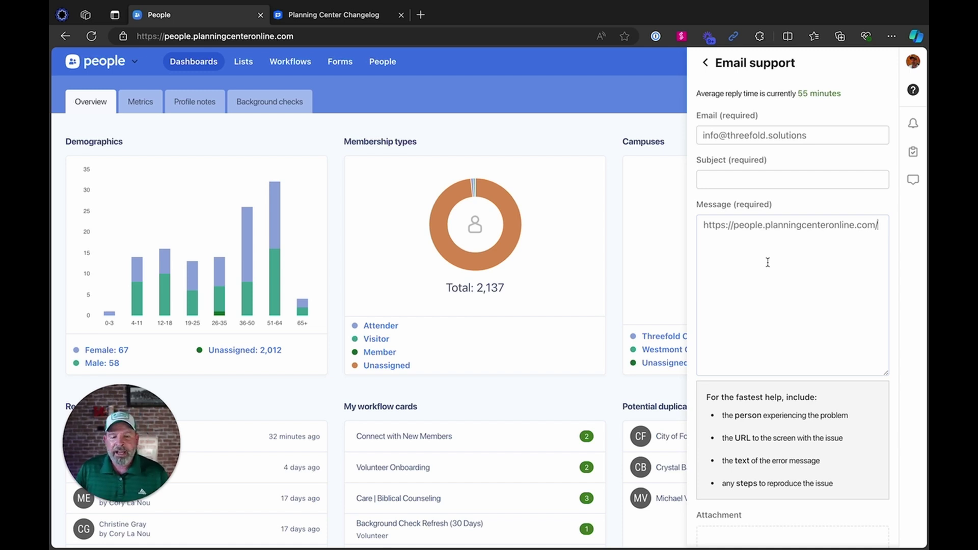
click(706, 63)
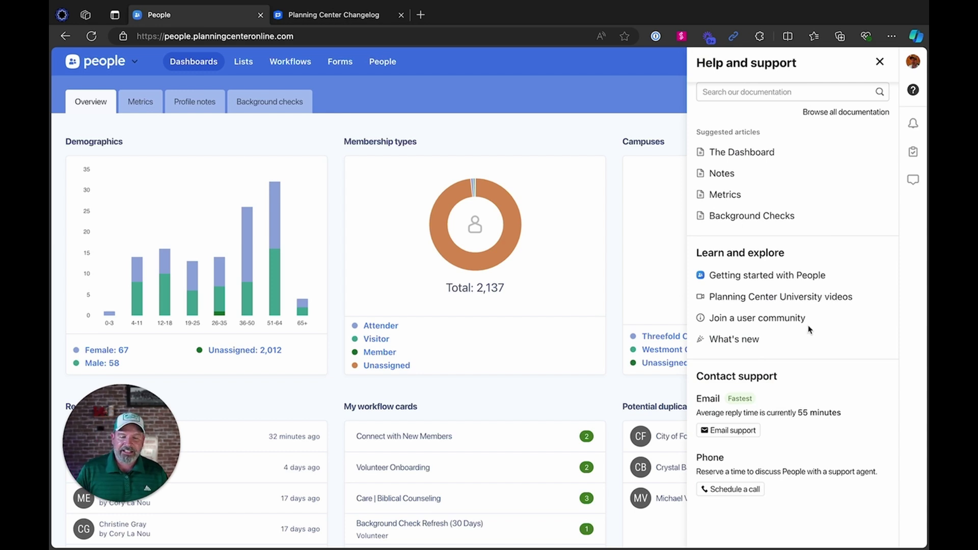
Open the full People documentation and go to its What's New? section of latest releases.
click(843, 111)
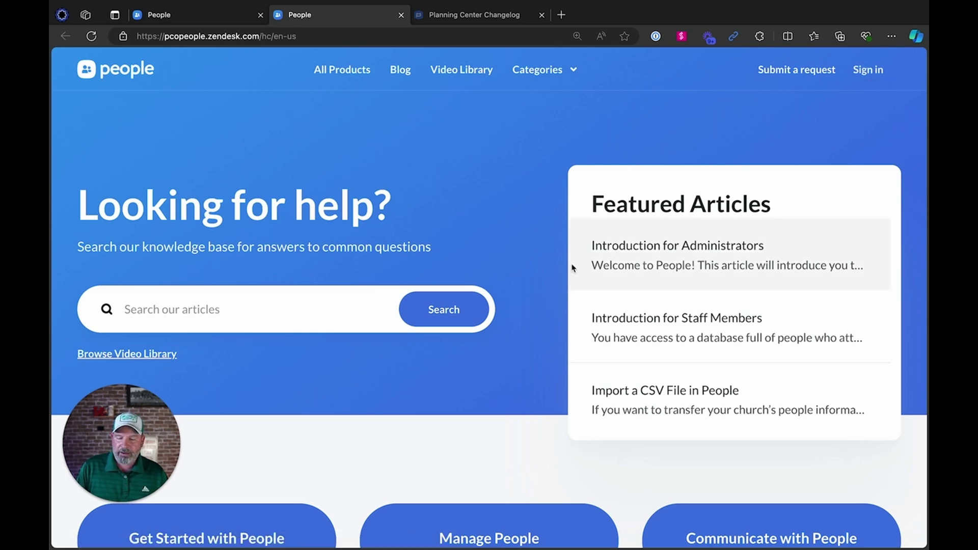
scroll(562, 291, down, 1)
scroll(562, 291, down, 10)
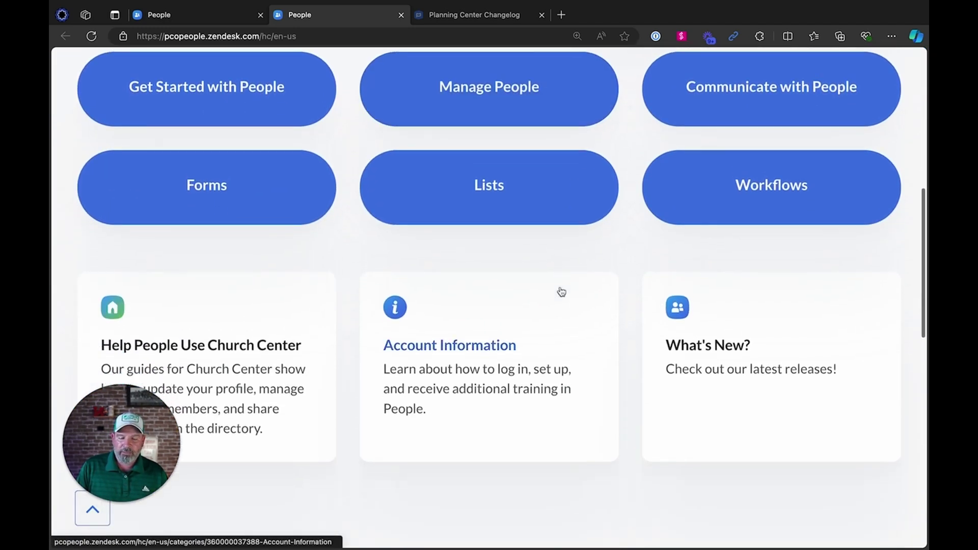
scroll(562, 290, down, 1)
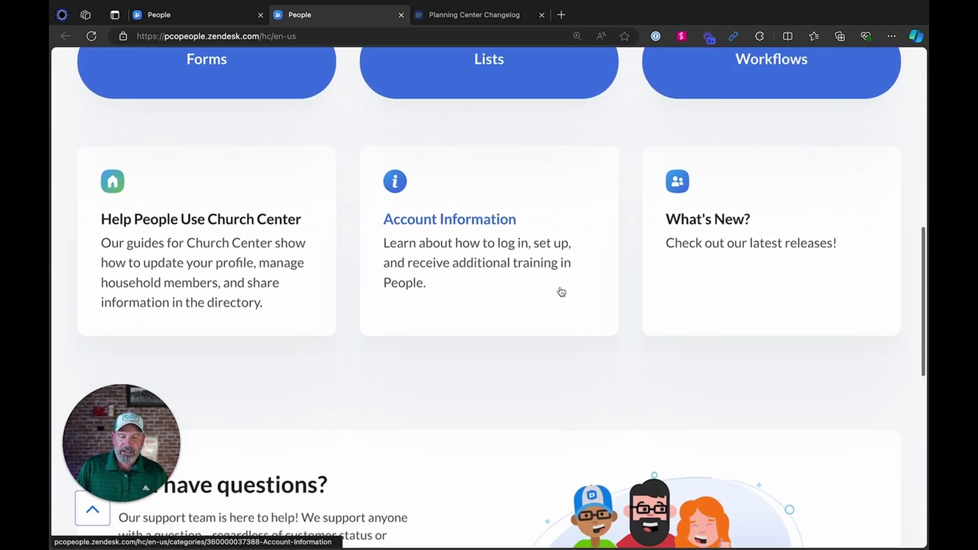
click(703, 221)
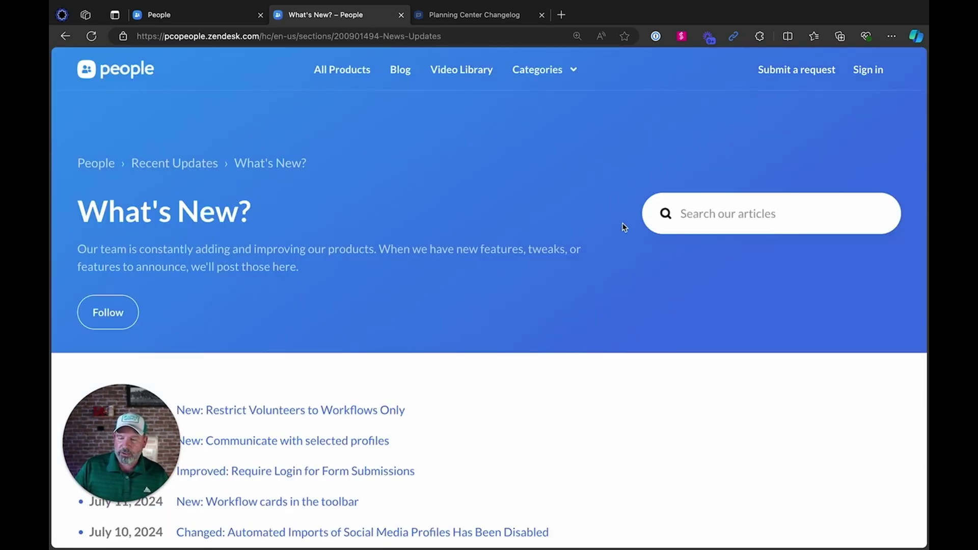
scroll(617, 237, down, 5)
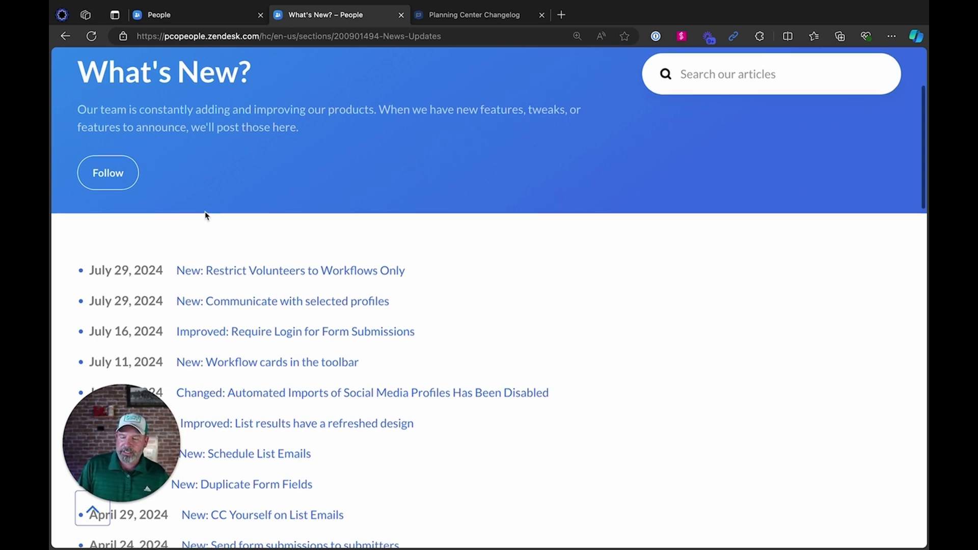
scroll(205, 214, up, 1)
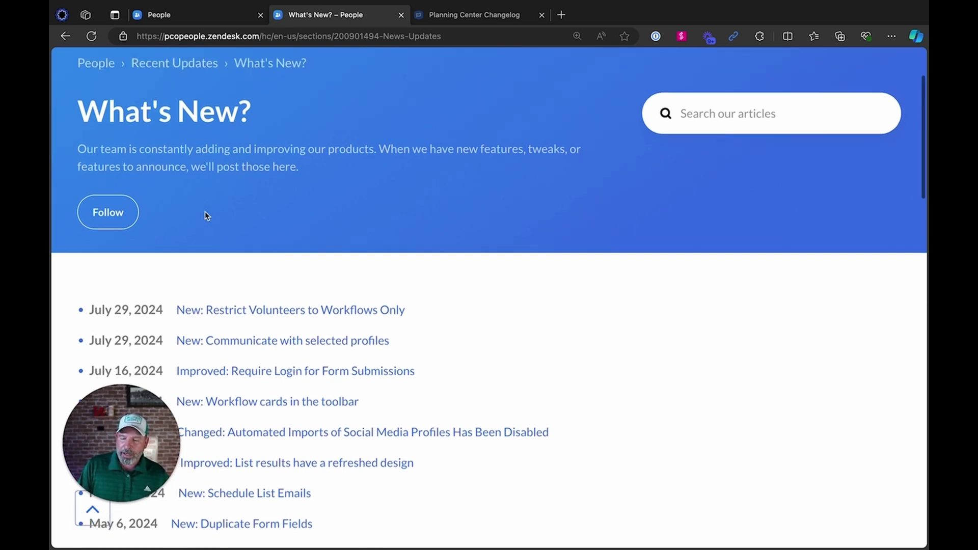
Follow the People What's New? section, signing in with the email and password saved as Pco - Support Feature Updates.
click(107, 220)
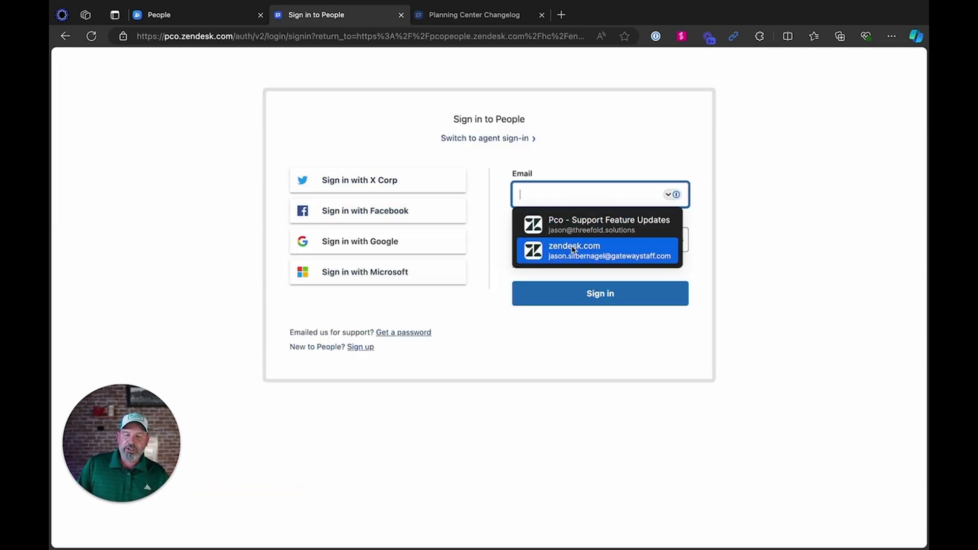
click(527, 338)
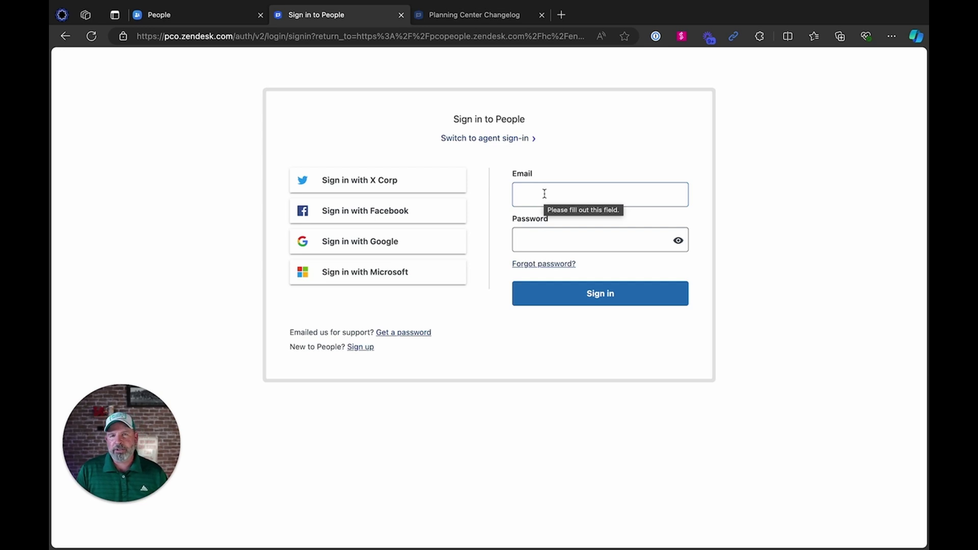
click(570, 196)
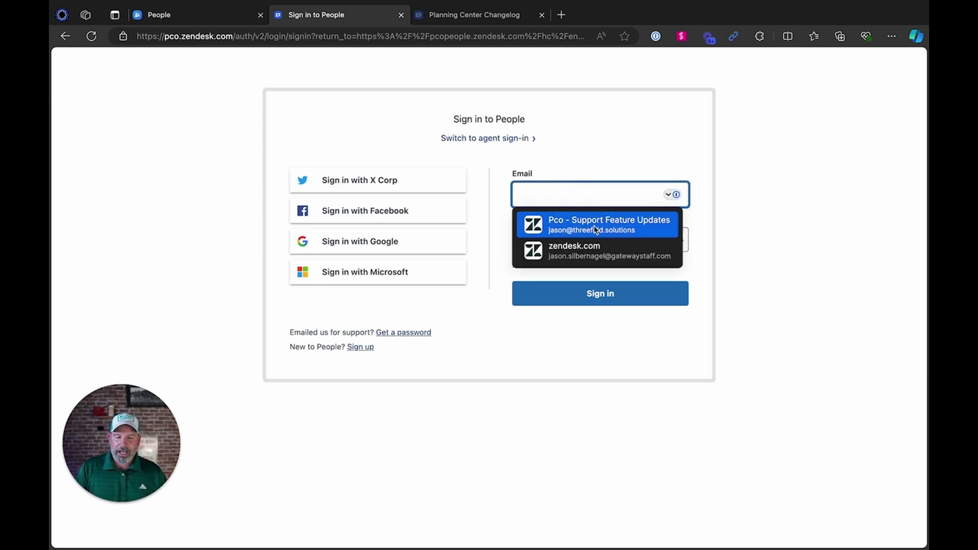
click(586, 218)
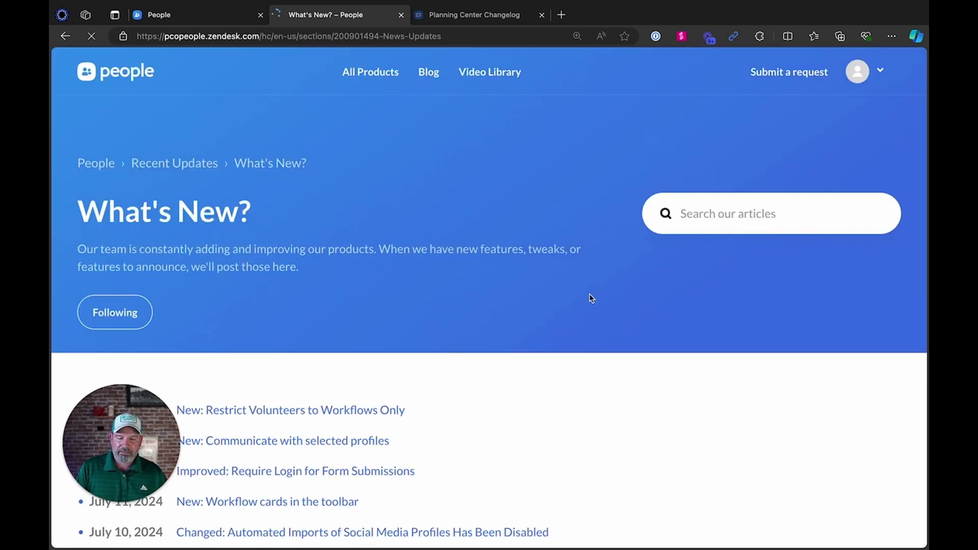
scroll(502, 321, down, 2)
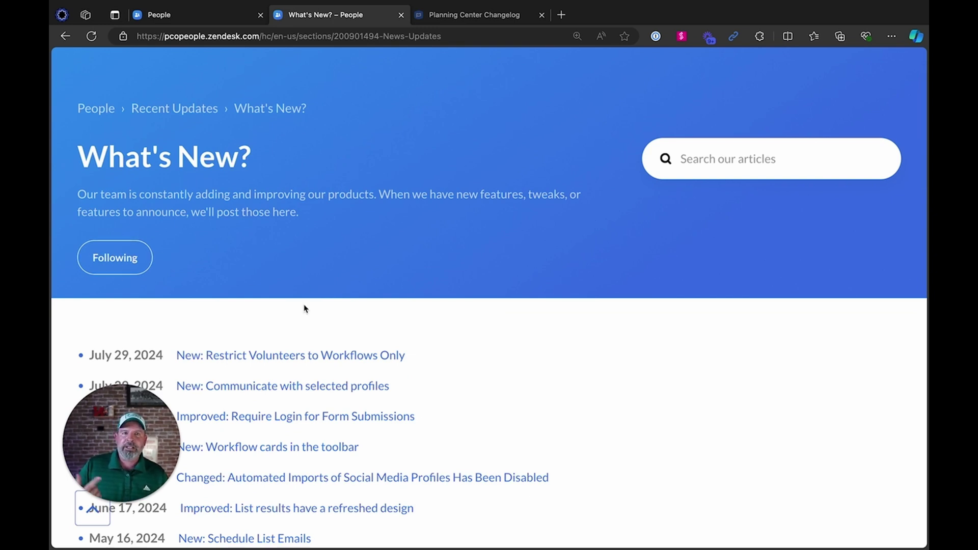
scroll(310, 276, up, 2)
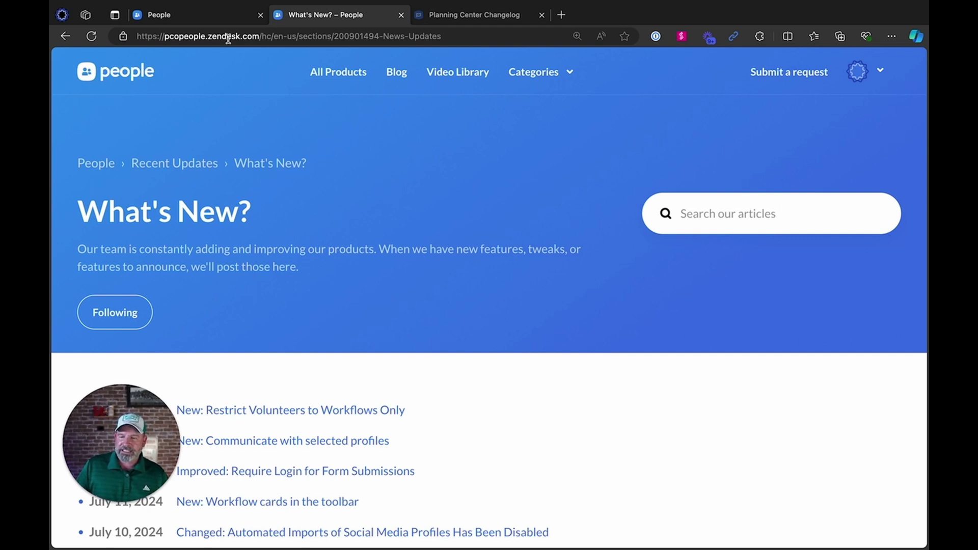
Return to the People app, switch to the Calendar product and open its help and support options.
click(212, 17)
click(94, 63)
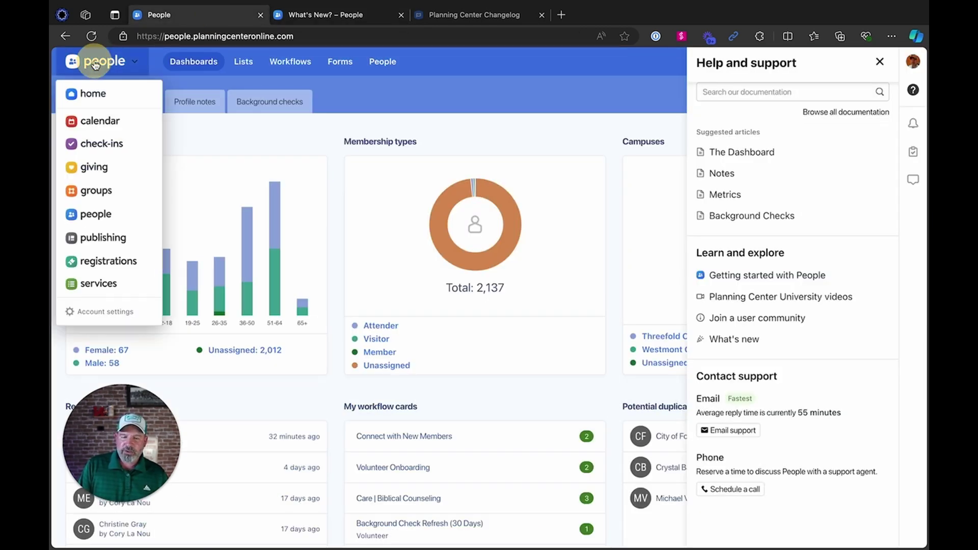
click(105, 121)
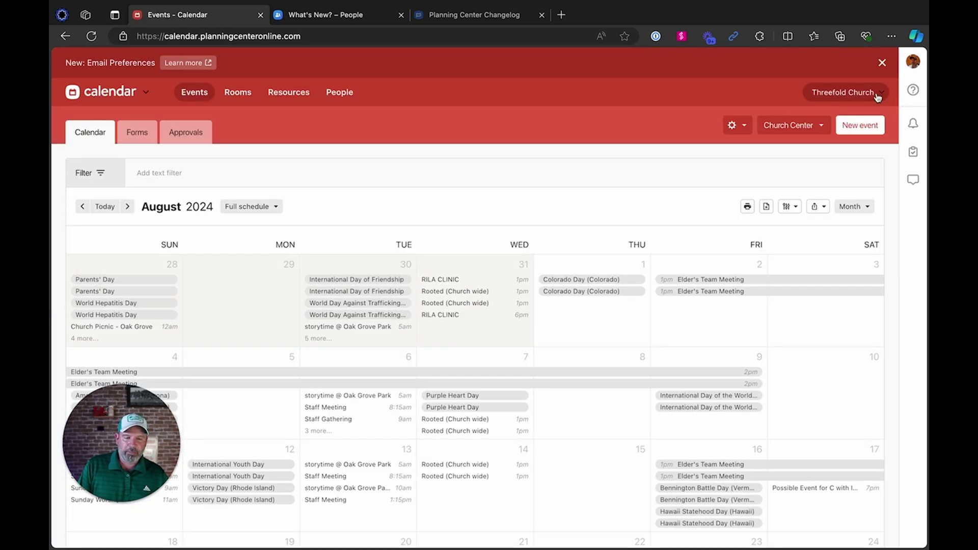
click(912, 90)
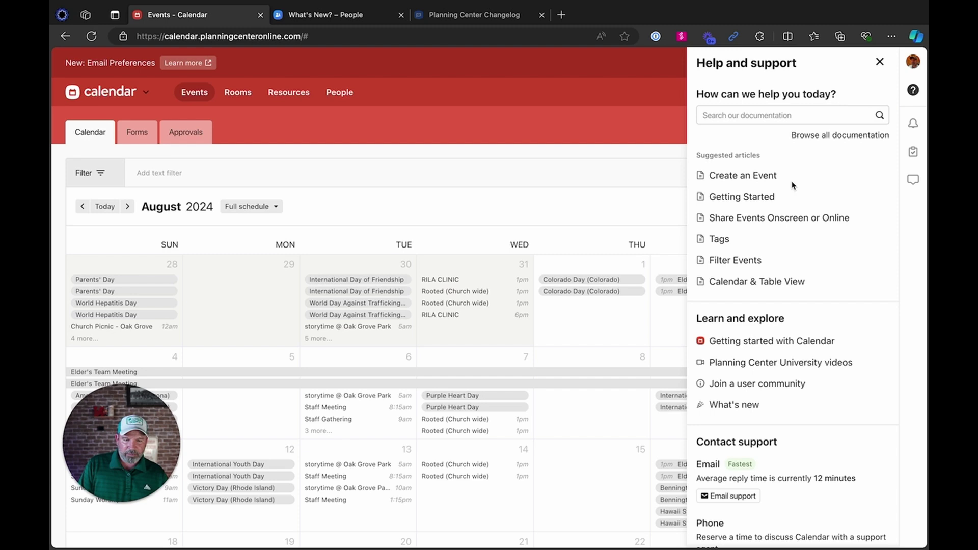
Follow the What's New? section in the full Calendar documentation and return to the Calendar events page.
click(835, 135)
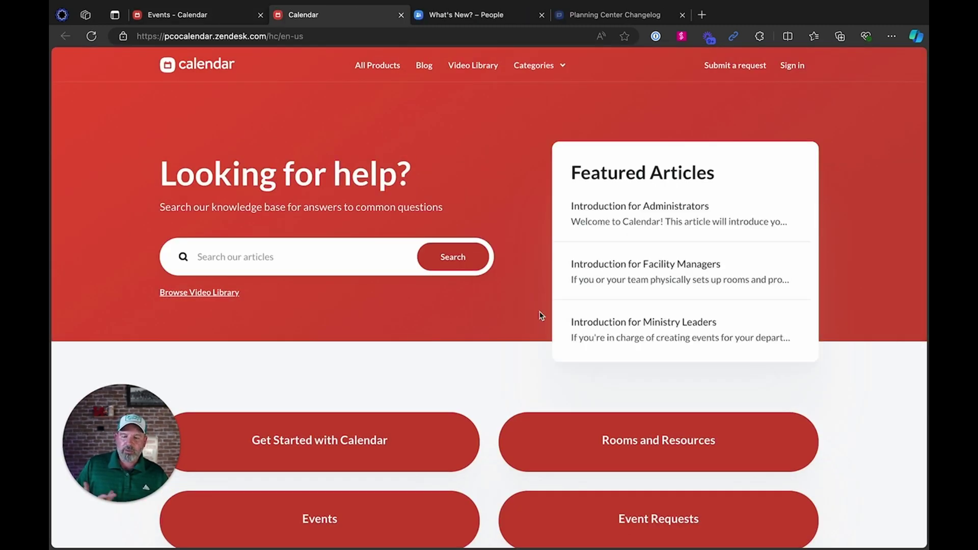
scroll(541, 315, down, 7)
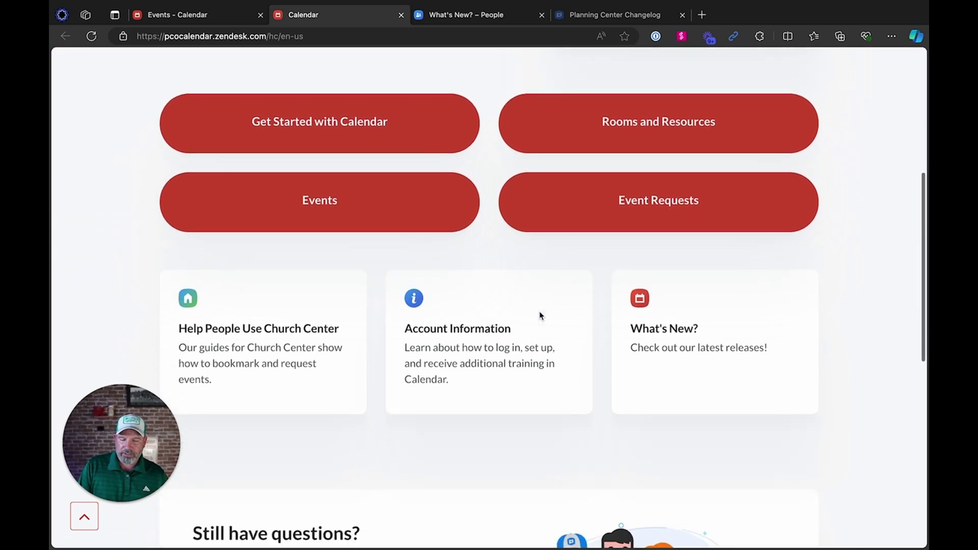
click(664, 295)
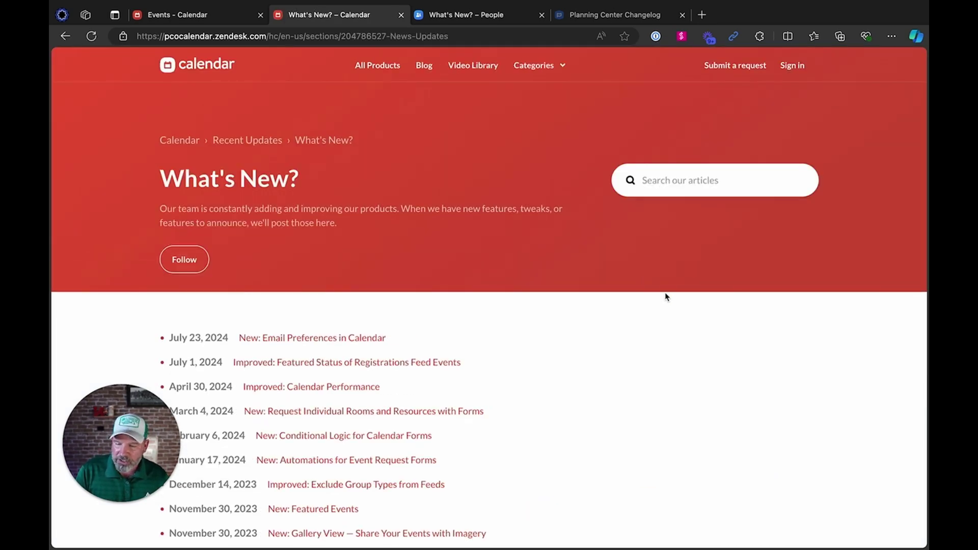
click(184, 260)
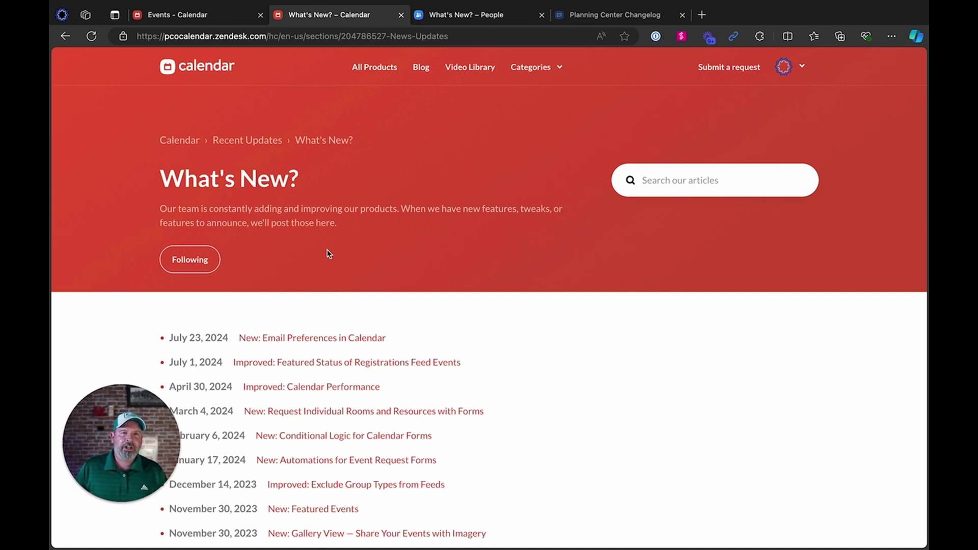
click(201, 18)
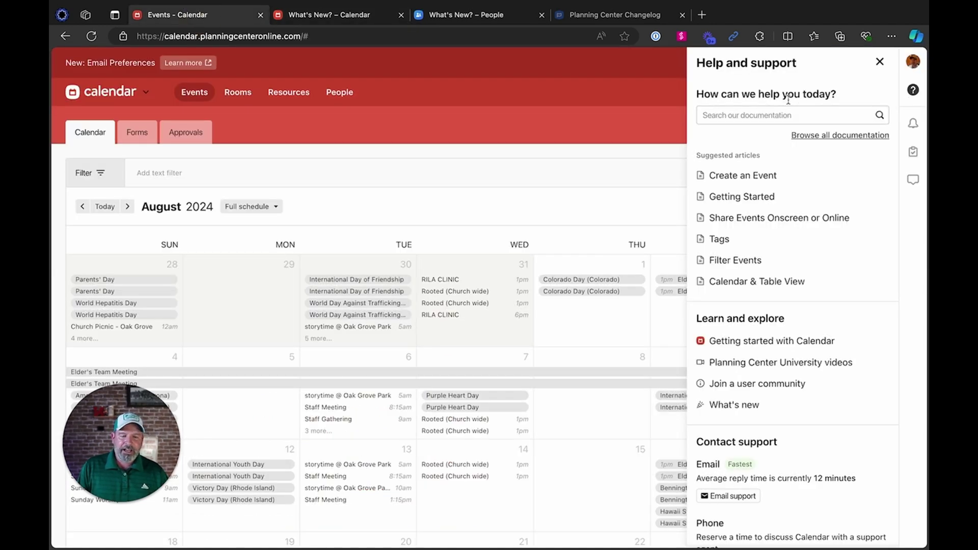